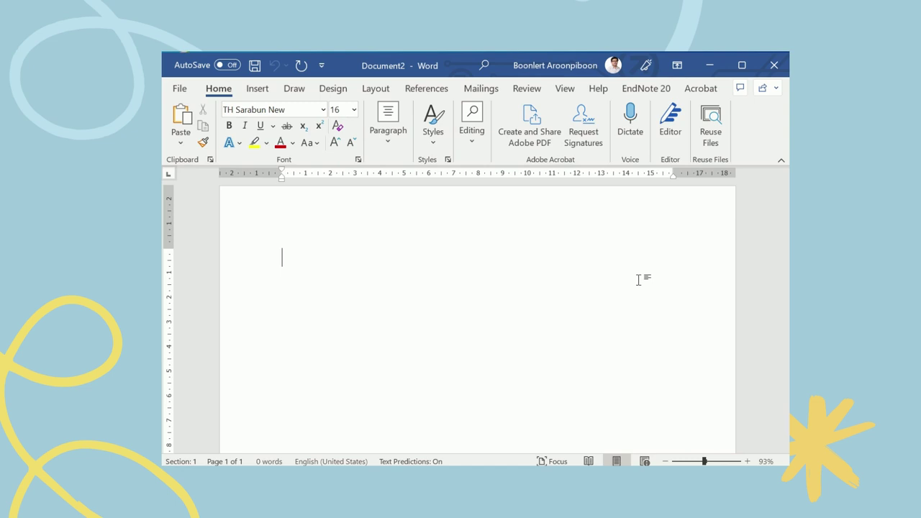
# Type the chapter heading 'บทที่ 1 บทนำ', switching between Thai and English input.
pyautogui.hotkey('alt', 'shift')
pyautogui.write('บ')
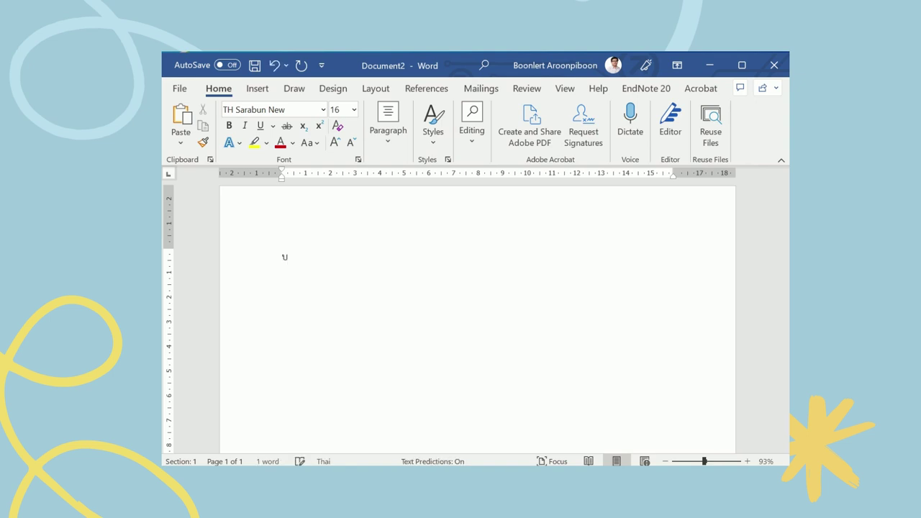
pyautogui.write('ทที่')
pyautogui.hotkey('alt', 'shift')
pyautogui.write(' 1')
pyautogui.hotkey('alt', 'shift')
pyautogui.write(' บทนำ')
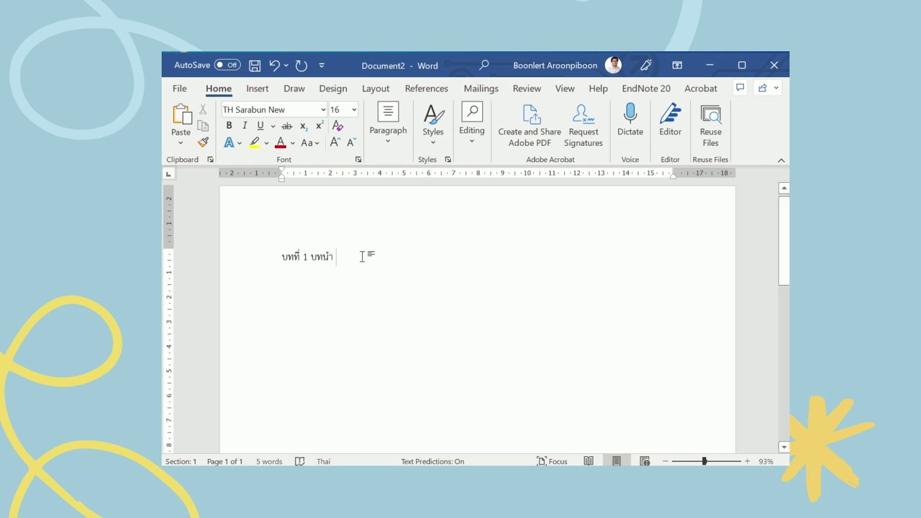
# Make the heading bold, 22 pt and centred, then start a new line below it.
pyautogui.moveTo(346, 257); pyautogui.dragTo(280, 257)
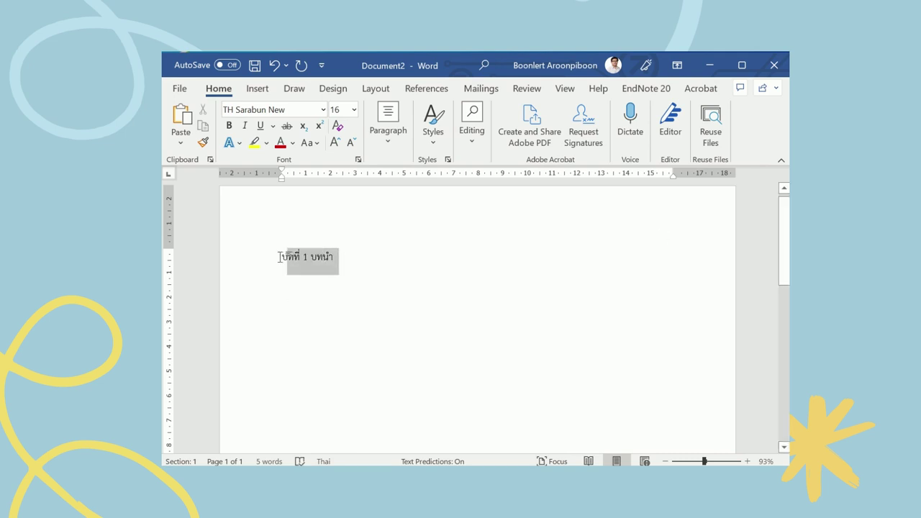
pyautogui.click(229, 126)
pyautogui.click(355, 112)
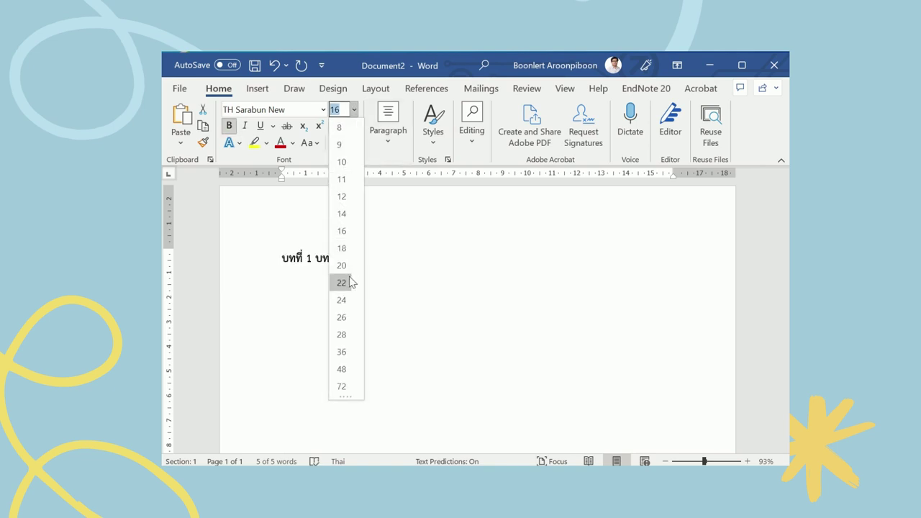
pyautogui.click(341, 283)
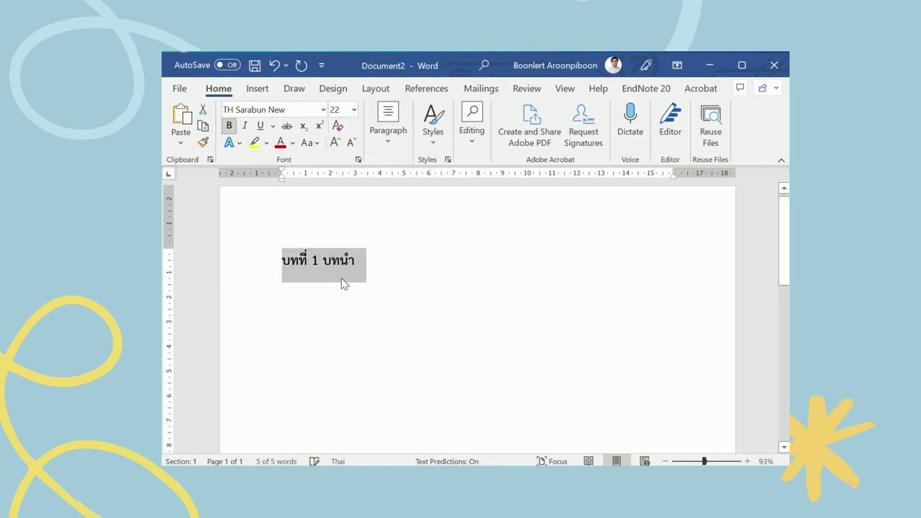
pyautogui.click(389, 143)
pyautogui.click(393, 203)
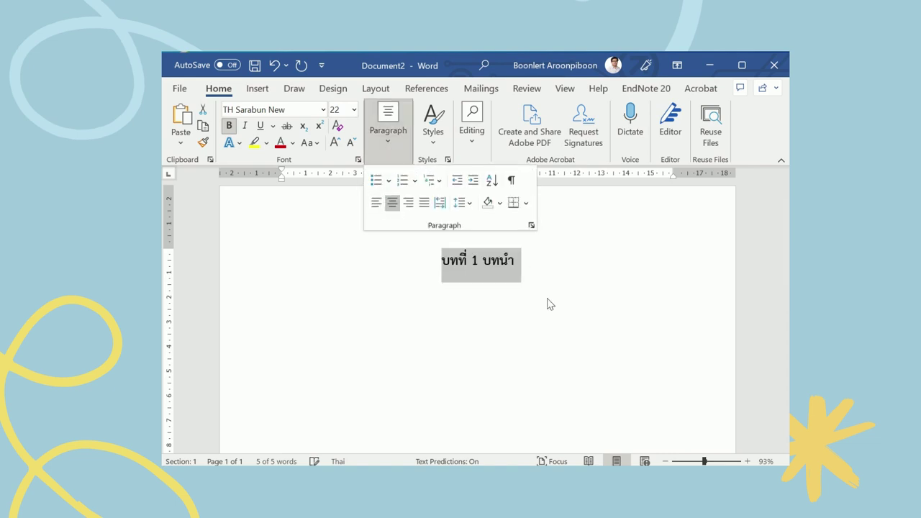
pyautogui.click(557, 271)
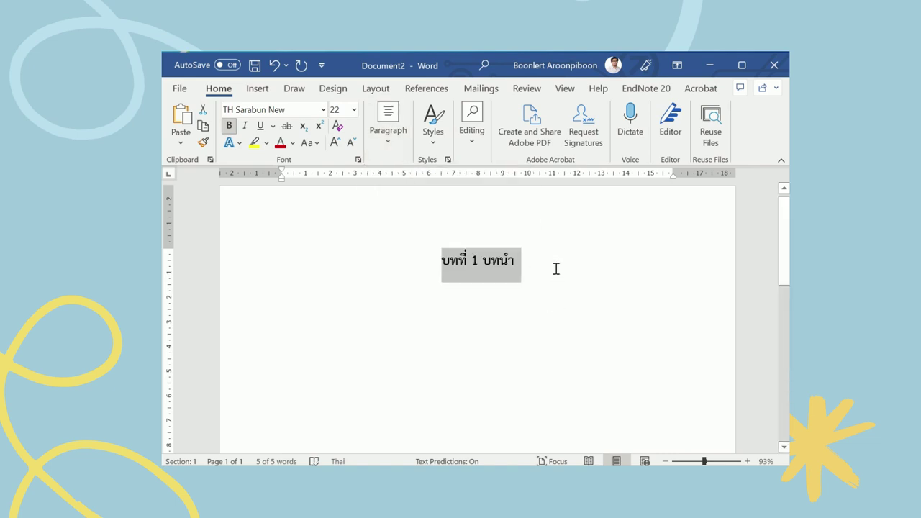
pyautogui.click(557, 269)
pyautogui.press('Return')
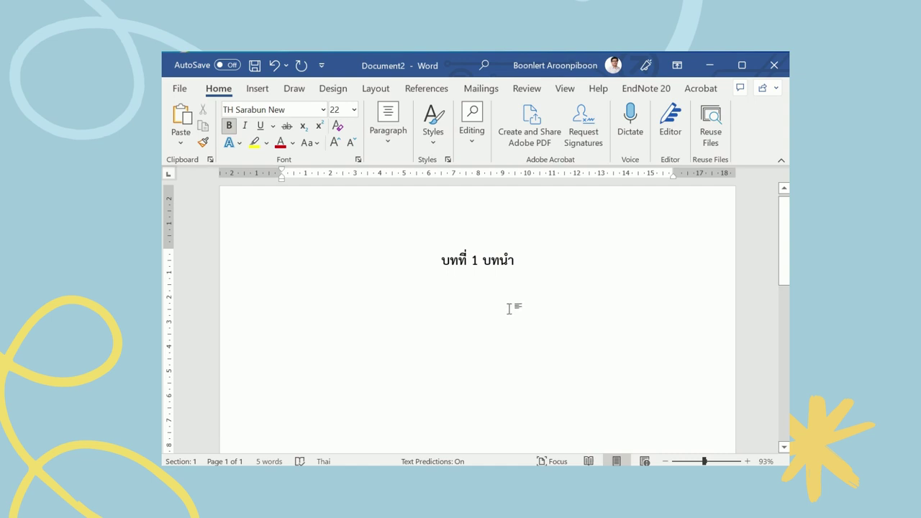
# Type 'บทนำเป็นบทที่ว่าด้วย' on the line under the heading, fixing a typo.
pyautogui.write('บ')
pyautogui.write('ทนำท')
pyautogui.press('BackSpace')
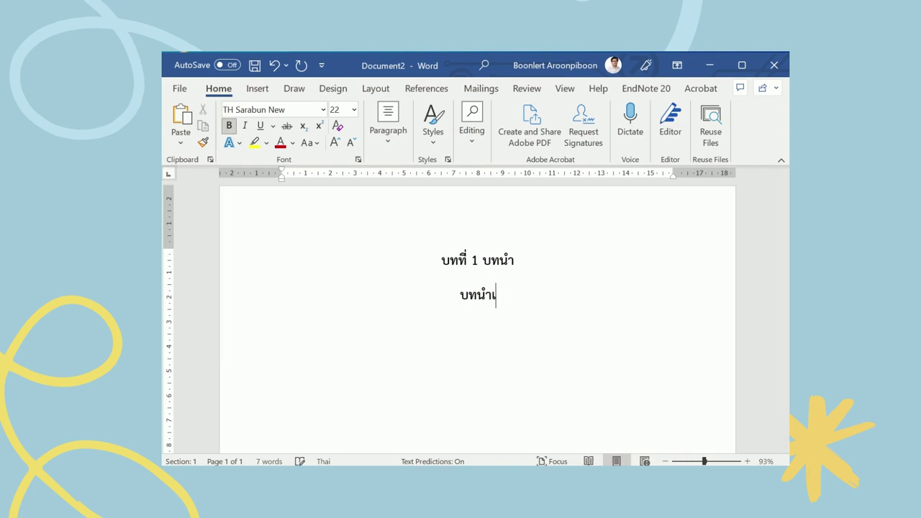
pyautogui.write('เป็นบทที่ว่าด้ว')
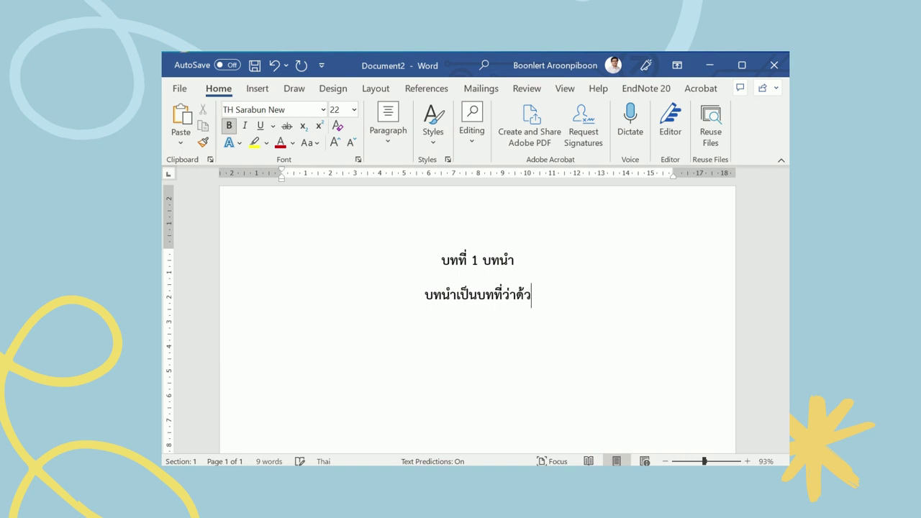
pyautogui.write('ย')
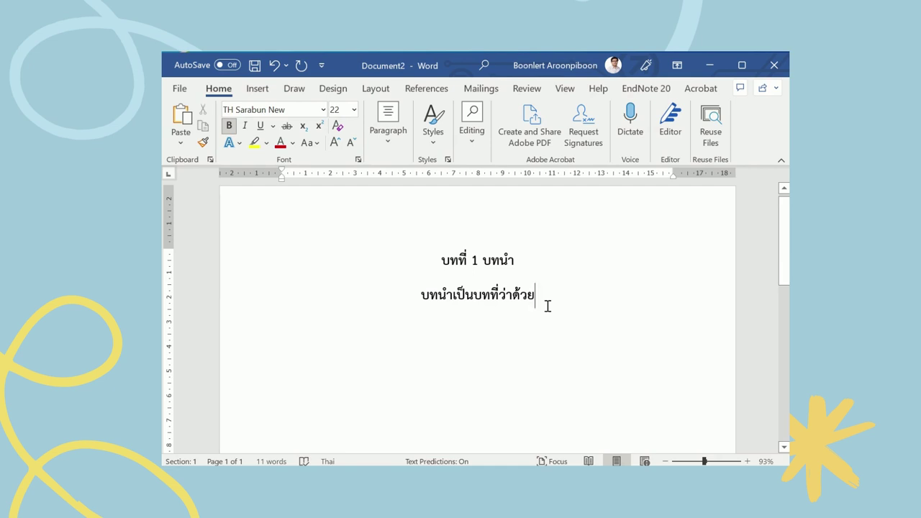
# Format the 'บทนำเป็นบทที่ว่าด้วย' line as non-bold, 16 pt, left-aligned text.
pyautogui.moveTo(547, 298); pyautogui.dragTo(391, 294)
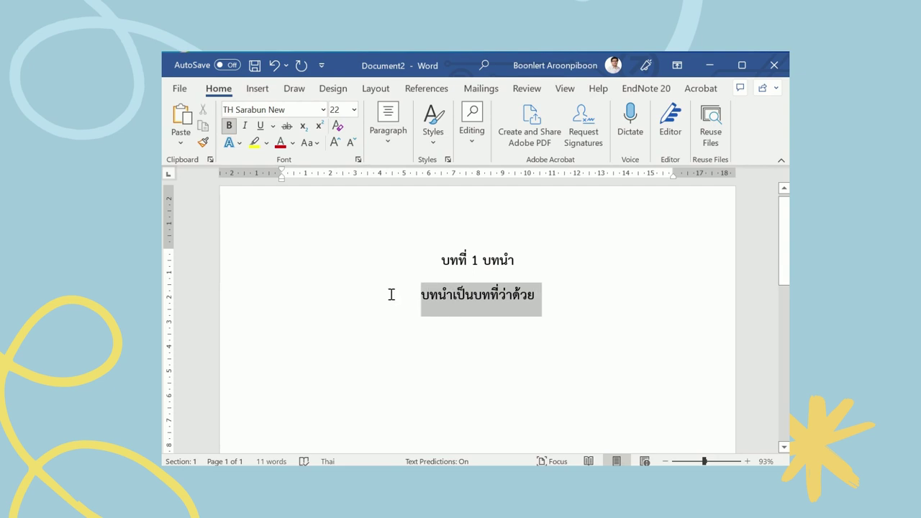
pyautogui.click(228, 129)
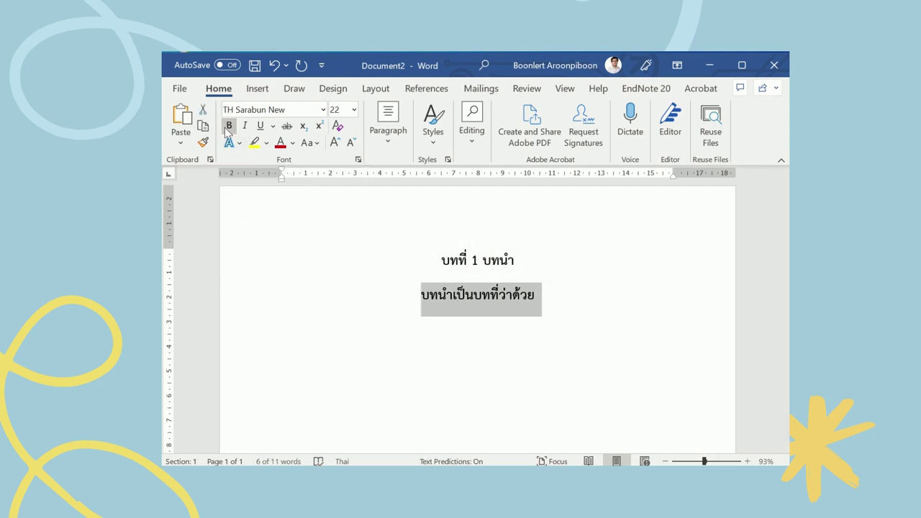
pyautogui.click(352, 111)
pyautogui.click(344, 232)
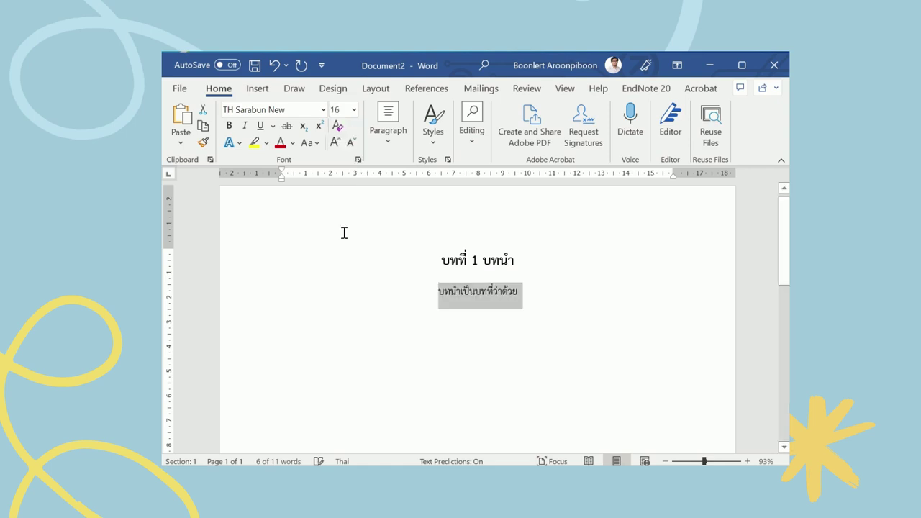
pyautogui.click(390, 142)
pyautogui.click(375, 203)
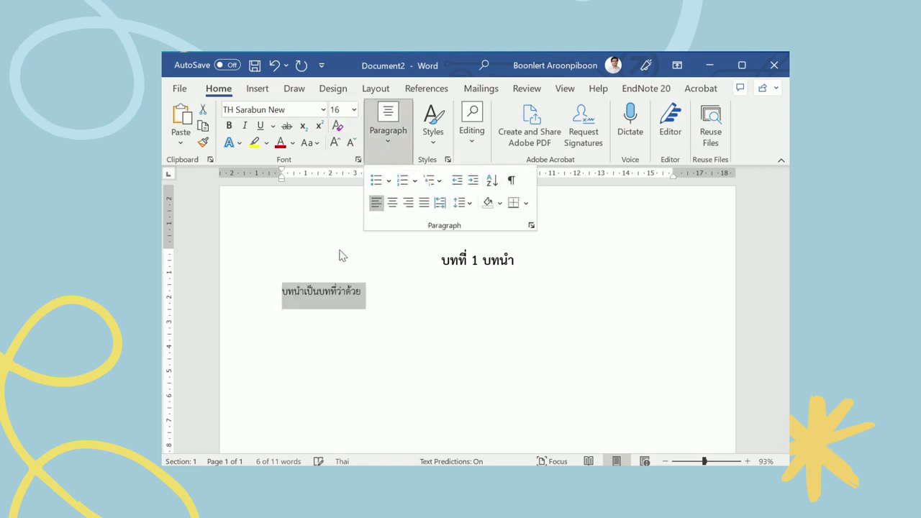
pyautogui.click(370, 309)
pyautogui.click(385, 292)
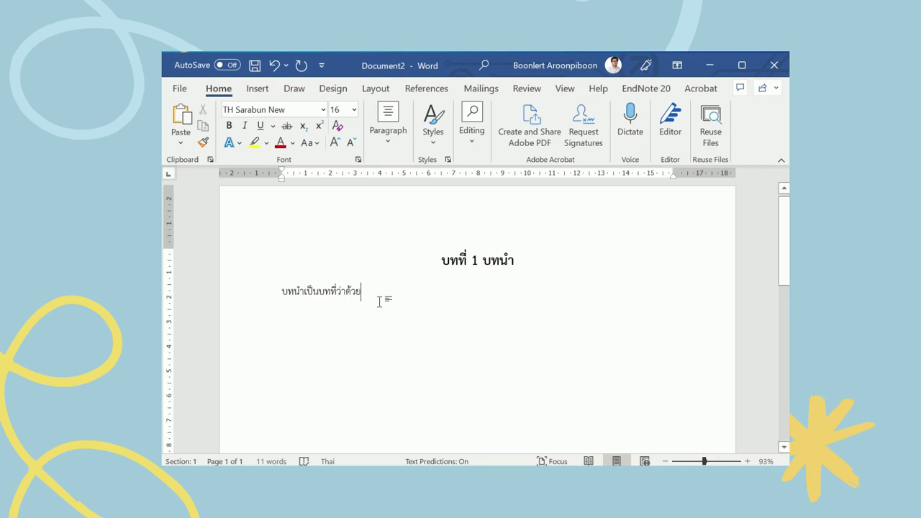
# Clear all text from the document.
pyautogui.hotkey('ctrl', 'a')
pyautogui.press('Delete')
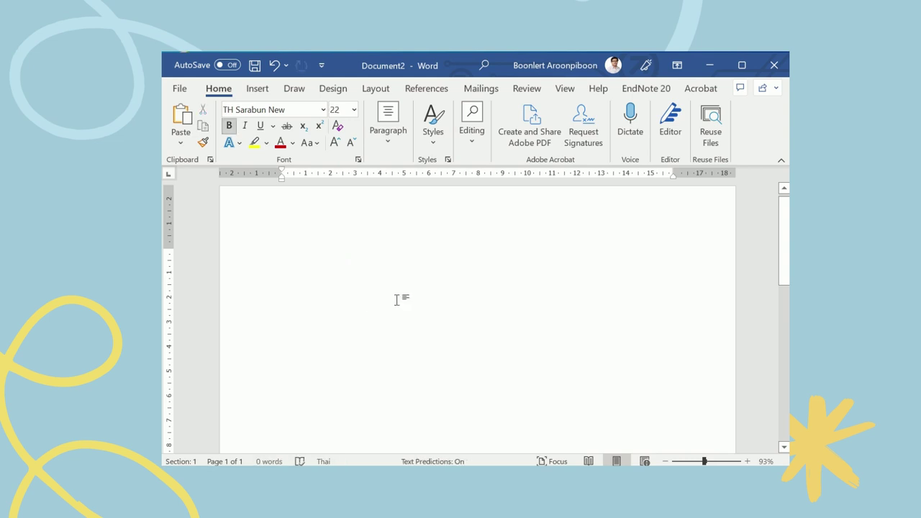
pyautogui.write('บทที่')
pyautogui.press('BackSpace')
pyautogui.press('BackSpace')
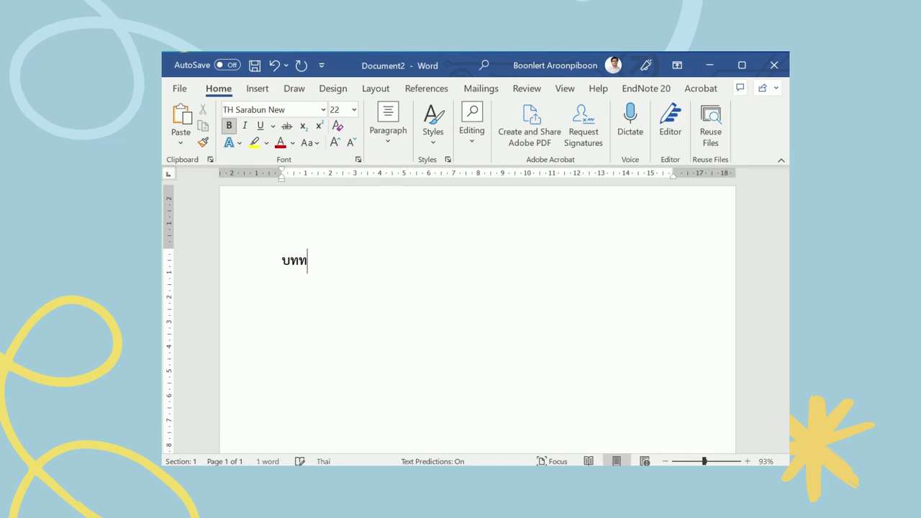
pyautogui.press('BackSpace')
pyautogui.press('BackSpace')
pyautogui.press('BackSpace')
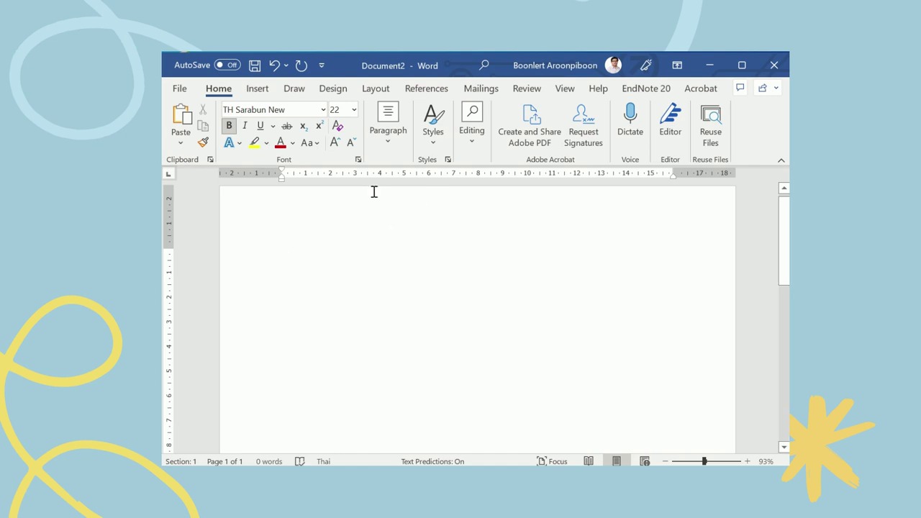
# Apply the Normal style and type 'บทที่ 1 บทนำ'.
pyautogui.click(389, 144)
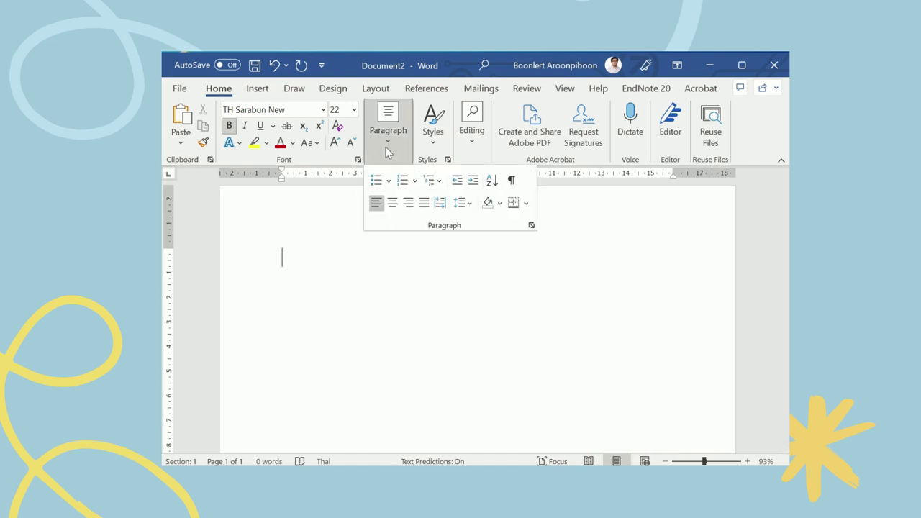
pyautogui.click(432, 148)
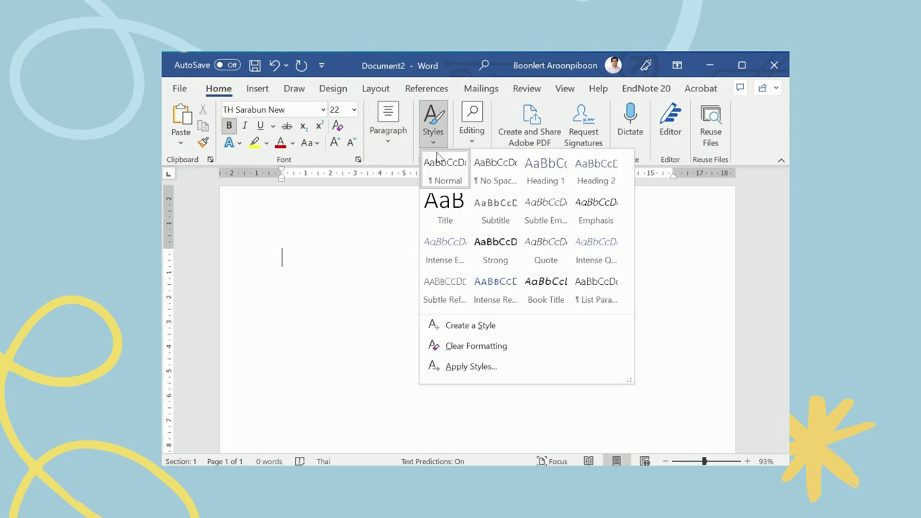
pyautogui.click(438, 180)
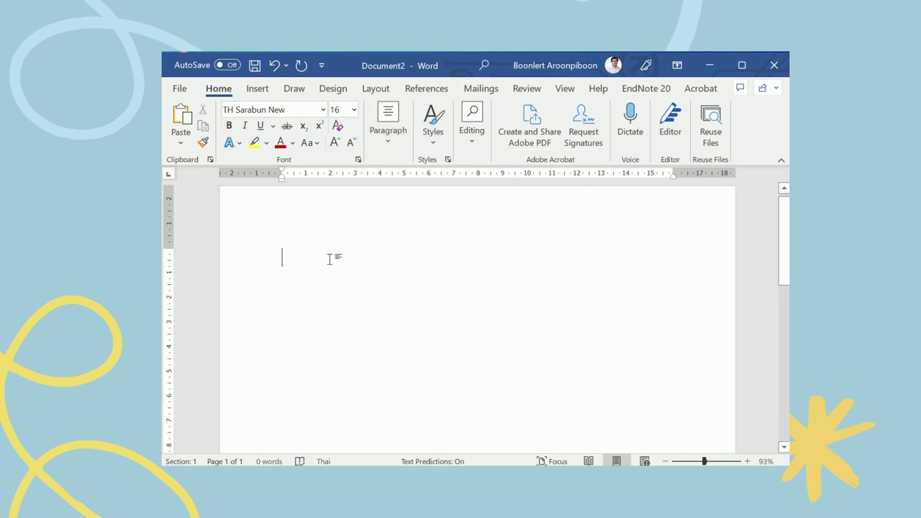
pyautogui.write('บทที่ ')
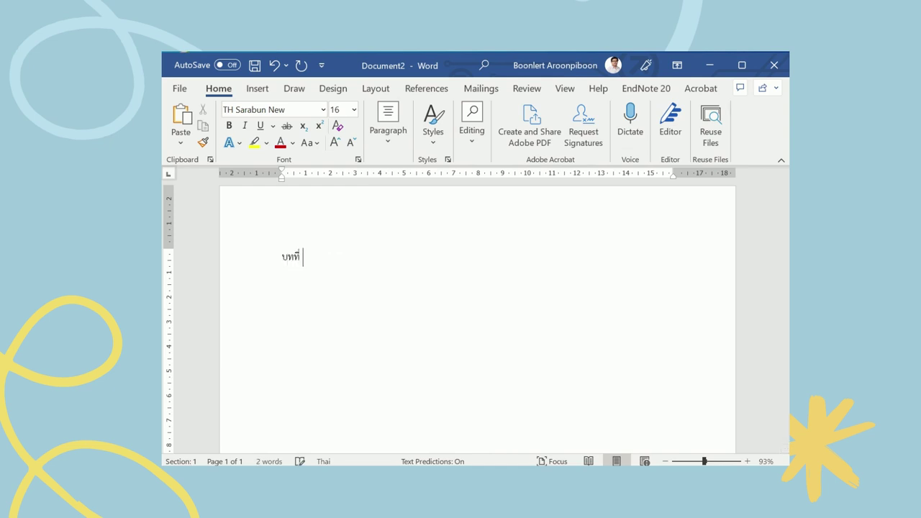
pyautogui.write('1 บ')
pyautogui.write('ทนำ')
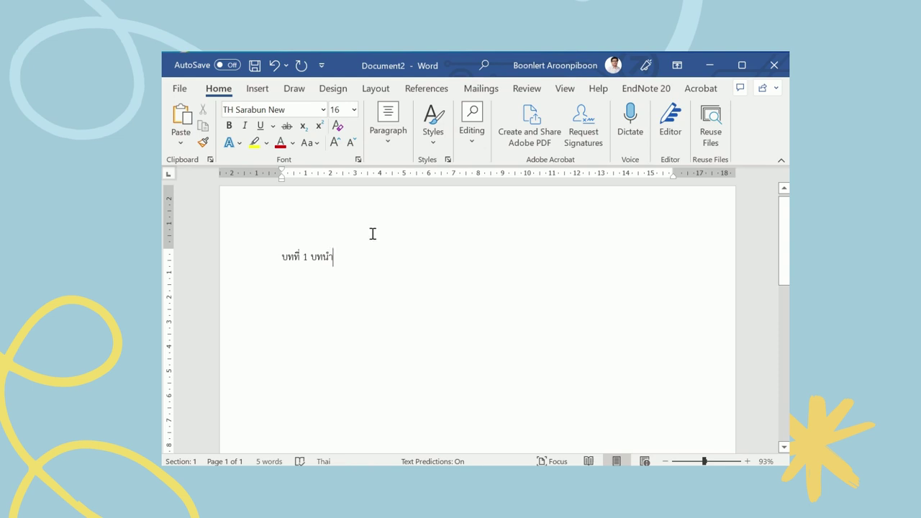
# Apply Heading 1 to 'บทที่ 1 บทนำ' and start a new paragraph after it.
pyautogui.click(437, 145)
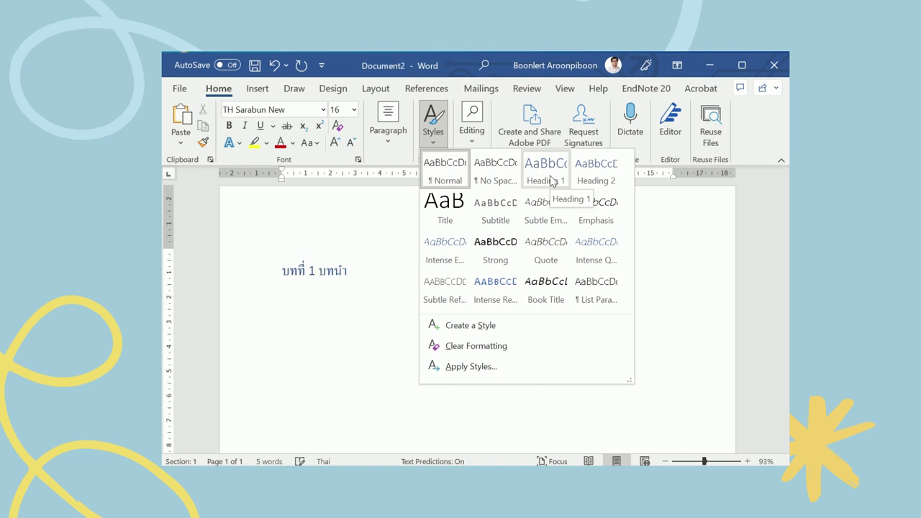
pyautogui.click(551, 181)
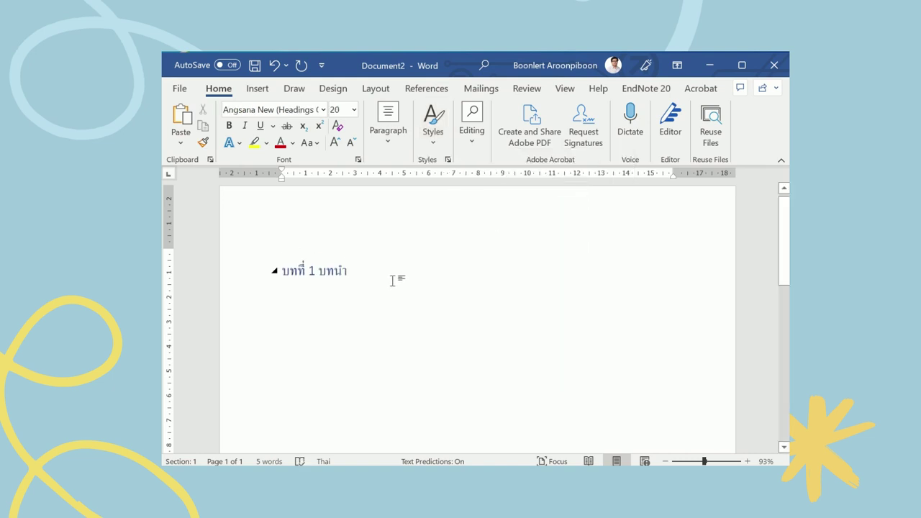
pyautogui.moveTo(314, 271)
pyautogui.press('Return')
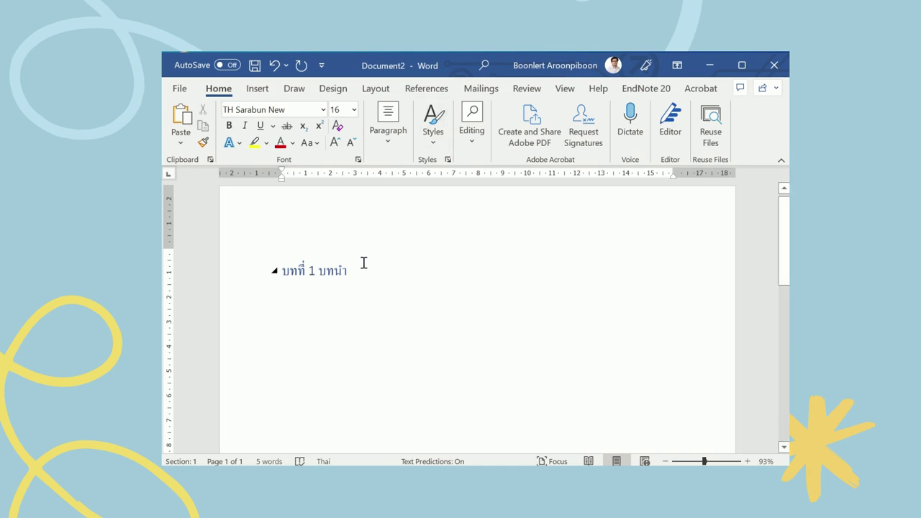
# Indent the new line and insert a sample English paragraph with =rand().
pyautogui.press('Tab')
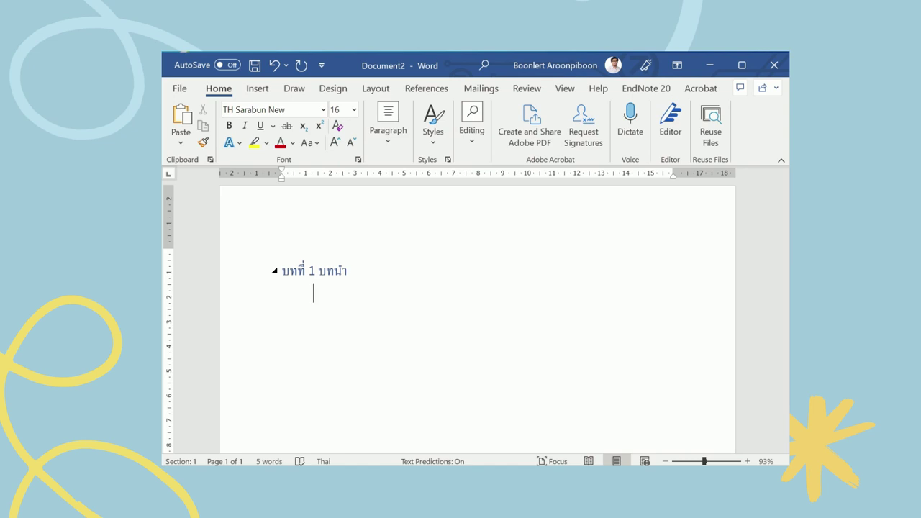
pyautogui.hotkey('alt', 'shift')
pyautogui.write('=ran')
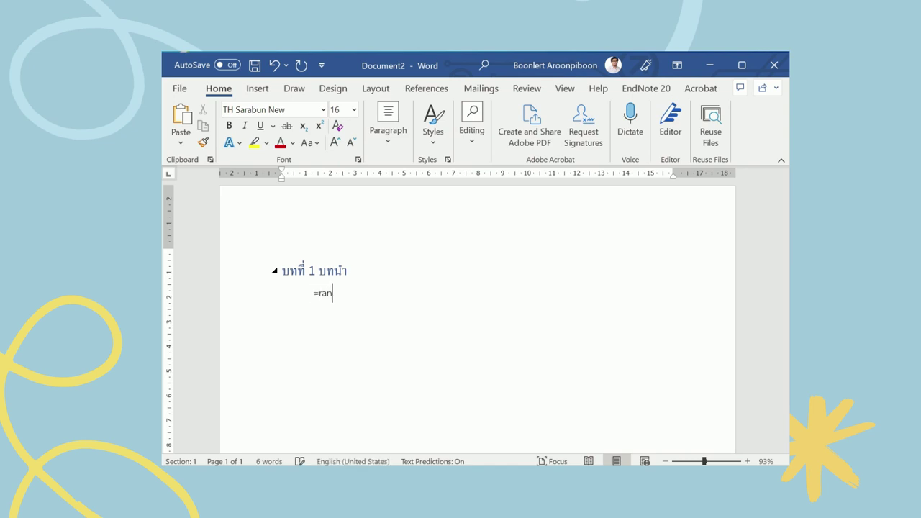
pyautogui.write('d()')
pyautogui.press('Return')
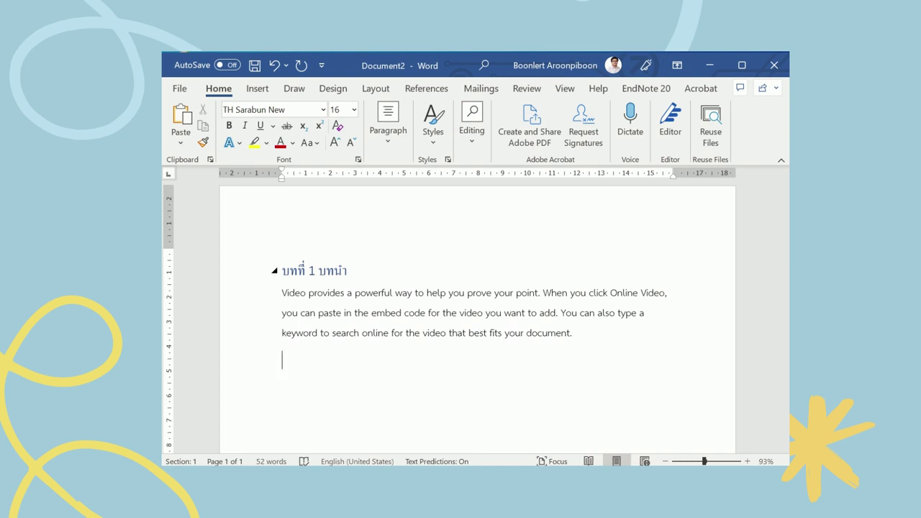
pyautogui.hotkey('alt', 'shift')
# Type 'บทที่ 2 วรรณกรรมที่เกี่ยวข้อง' and make it a Heading 1.
pyautogui.write('บท')
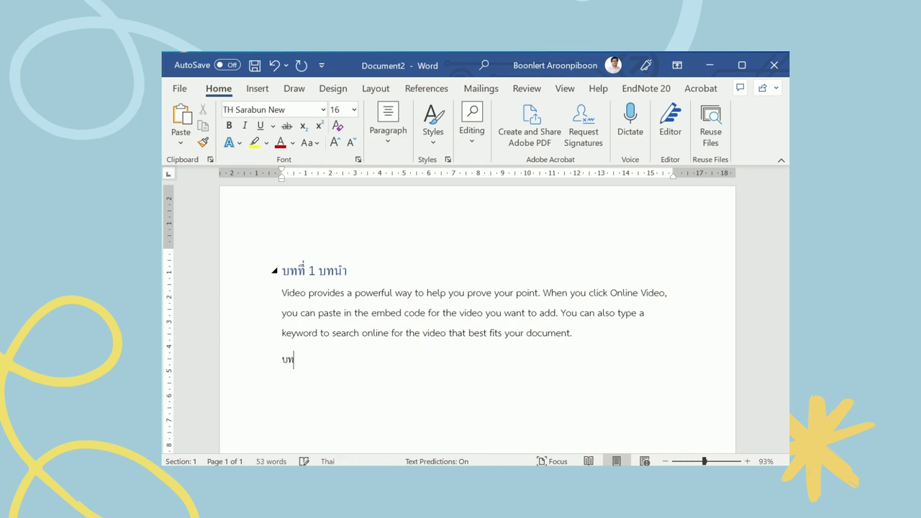
pyautogui.write('ที่ 2 ')
pyautogui.write('วรรณกรรม')
pyautogui.write('ที่เกี่ยวข้')
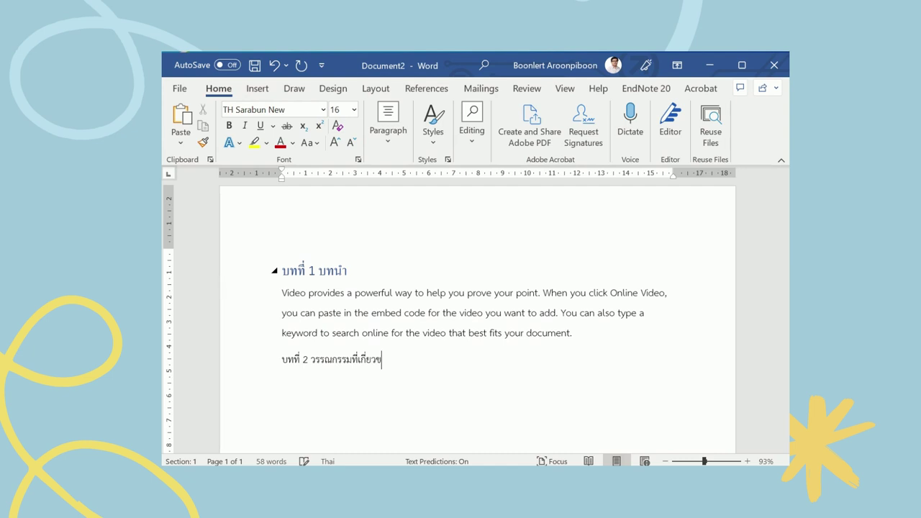
pyautogui.write('อง')
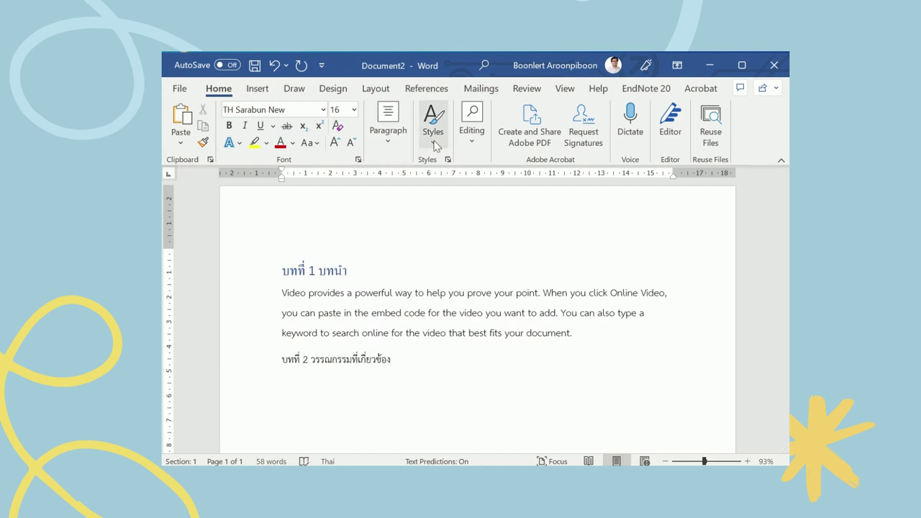
pyautogui.click(435, 143)
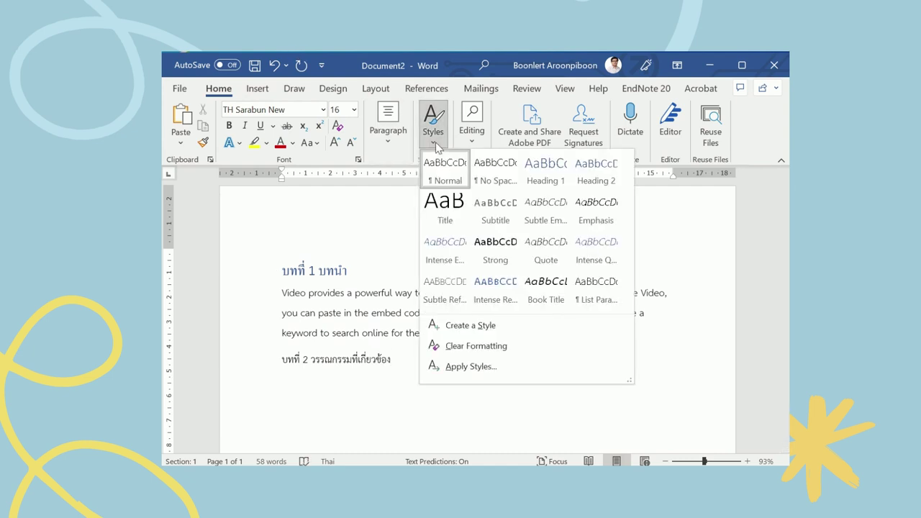
pyautogui.click(549, 175)
# Insert one sample paragraph below the second heading using =rand(1).
pyautogui.press('Return')
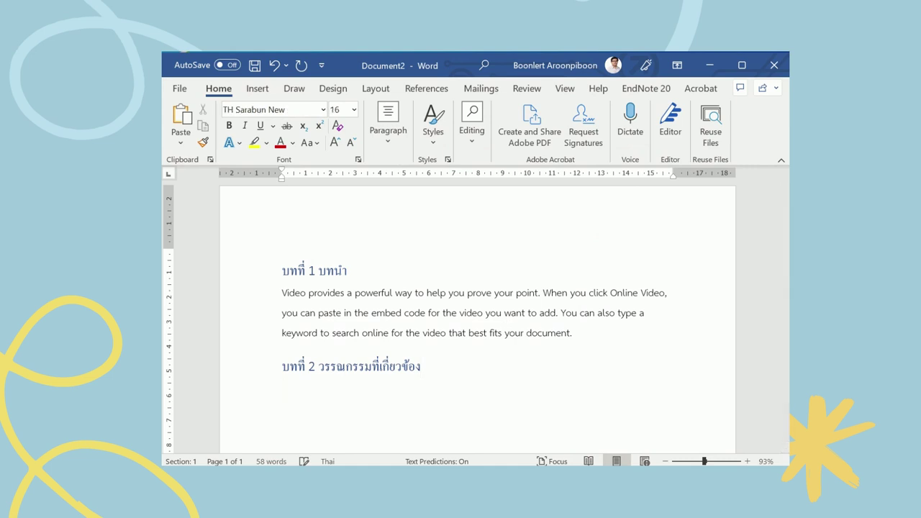
pyautogui.press('`')
pyautogui.write('=rand')
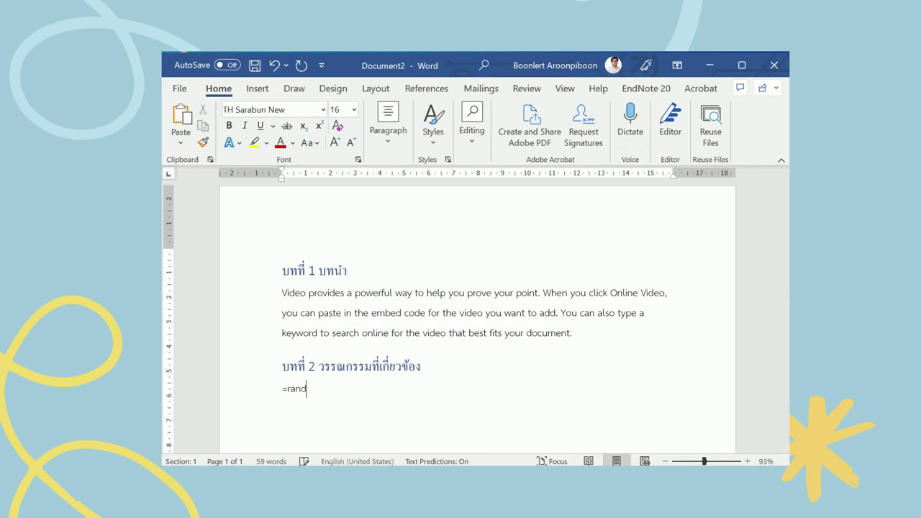
pyautogui.write('(1)')
pyautogui.press('Return')
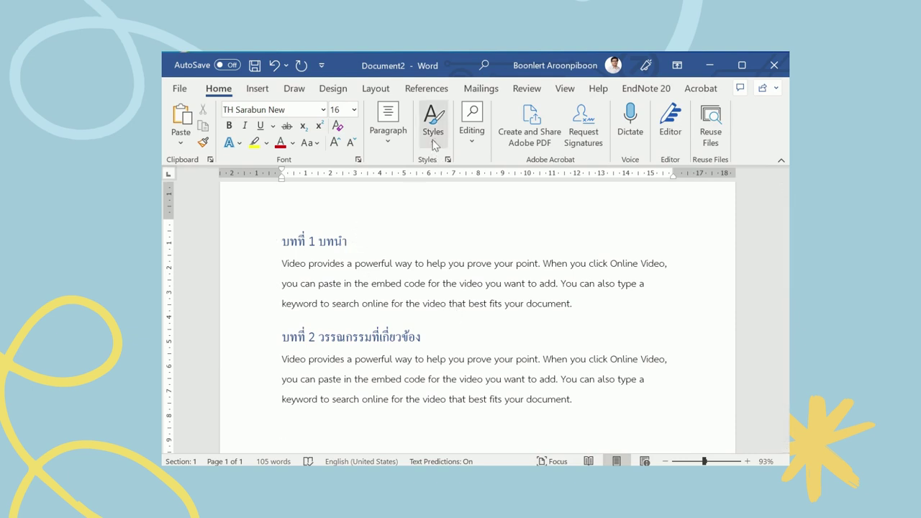
# Open Modify Style for Heading 1 and go to its Font formatting settings.
pyautogui.click(364, 242)
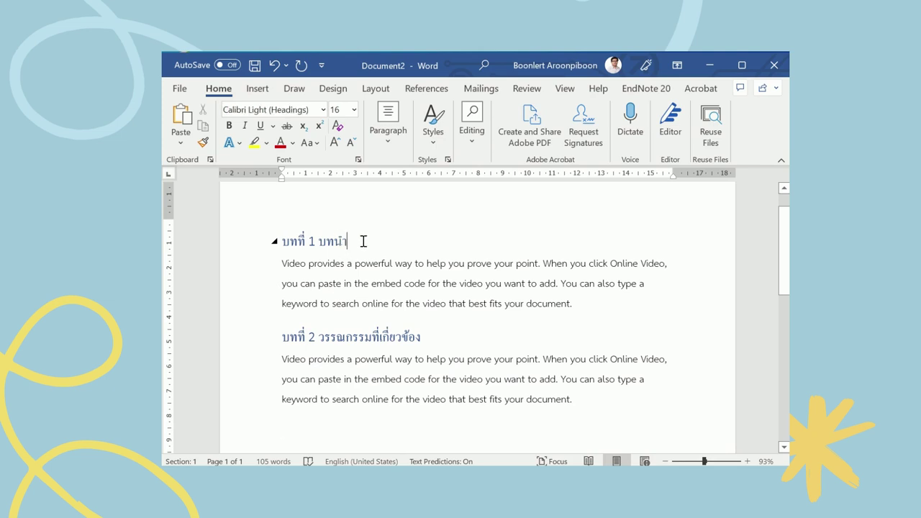
pyautogui.click(433, 121)
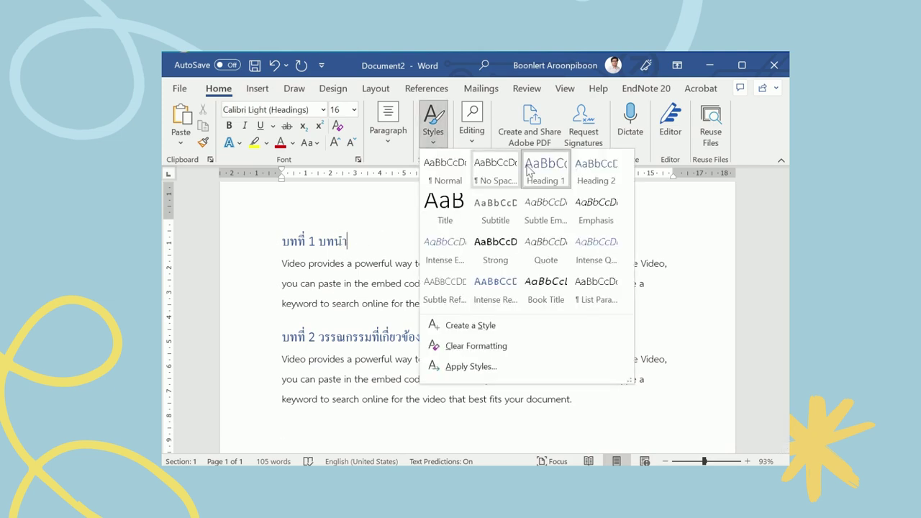
pyautogui.rightClick(547, 176)
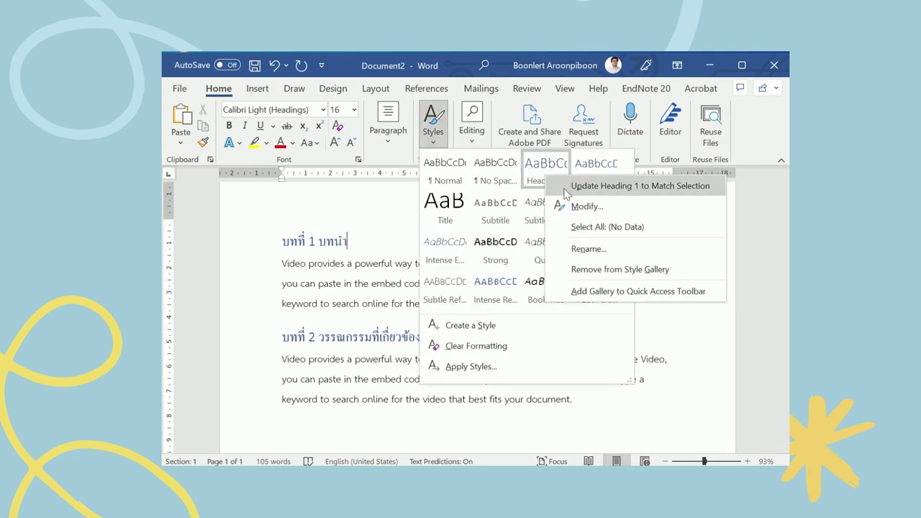
pyautogui.click(578, 208)
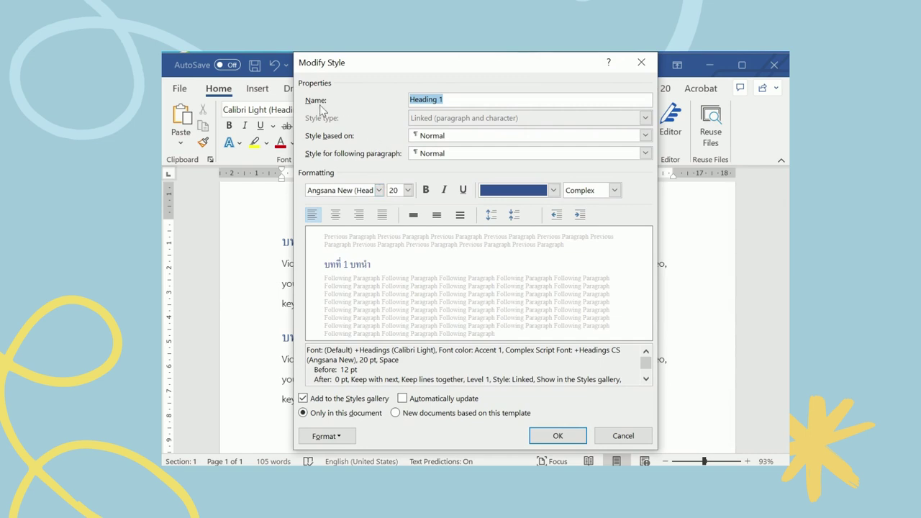
pyautogui.click(326, 437)
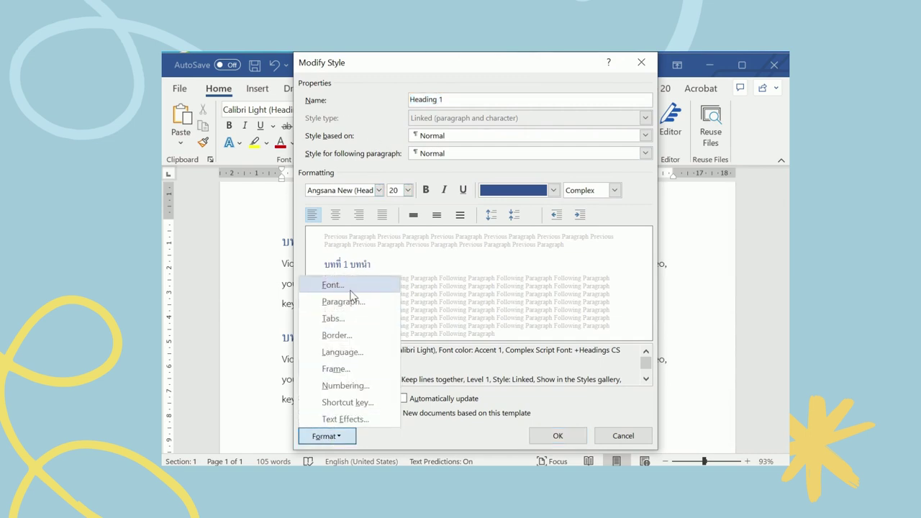
pyautogui.click(349, 288)
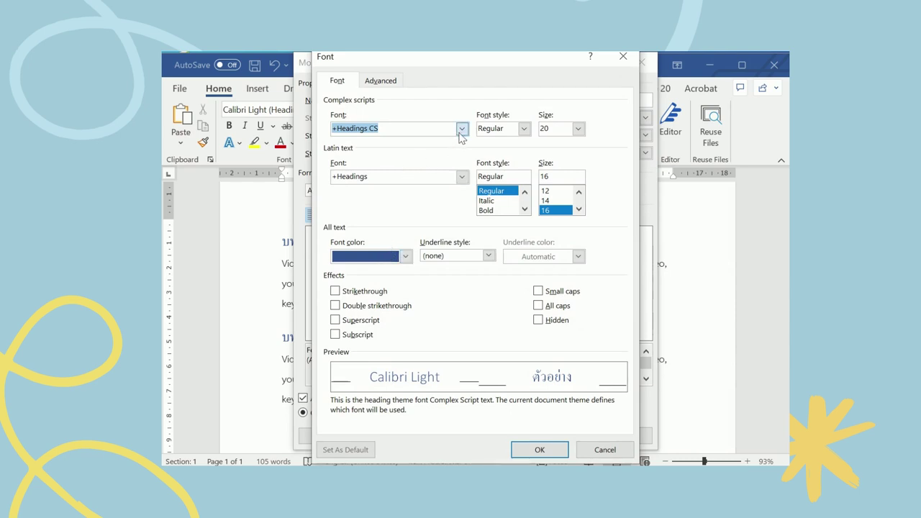
# Set Angsana New Bold as the font for both Thai and Latin text.
pyautogui.click(462, 129)
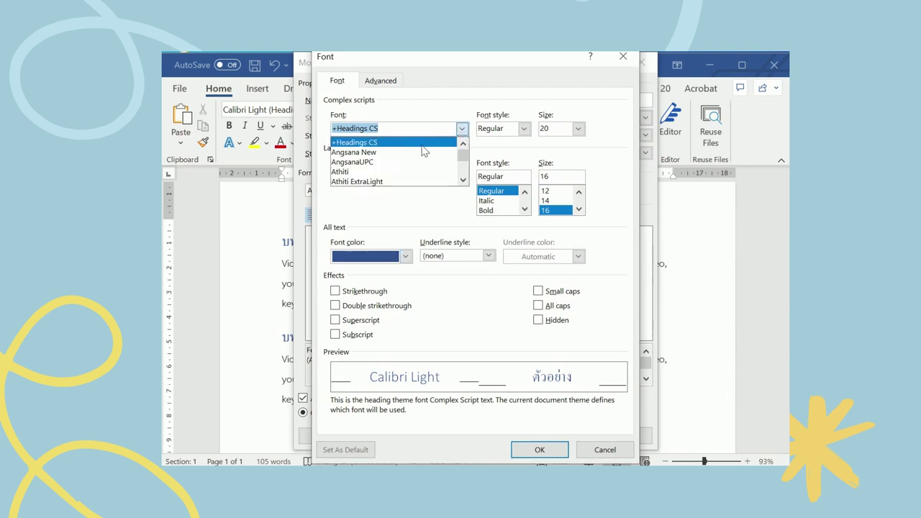
pyautogui.click(425, 152)
pyautogui.click(463, 178)
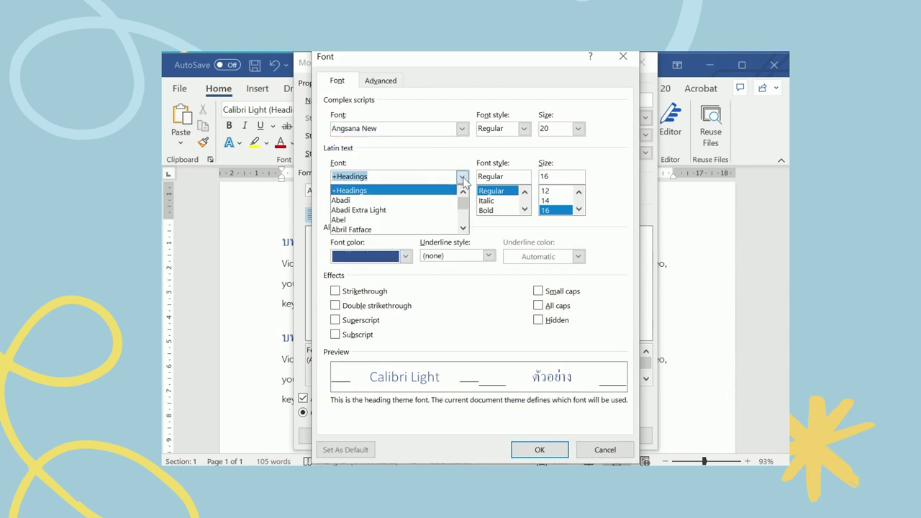
pyautogui.write('ang')
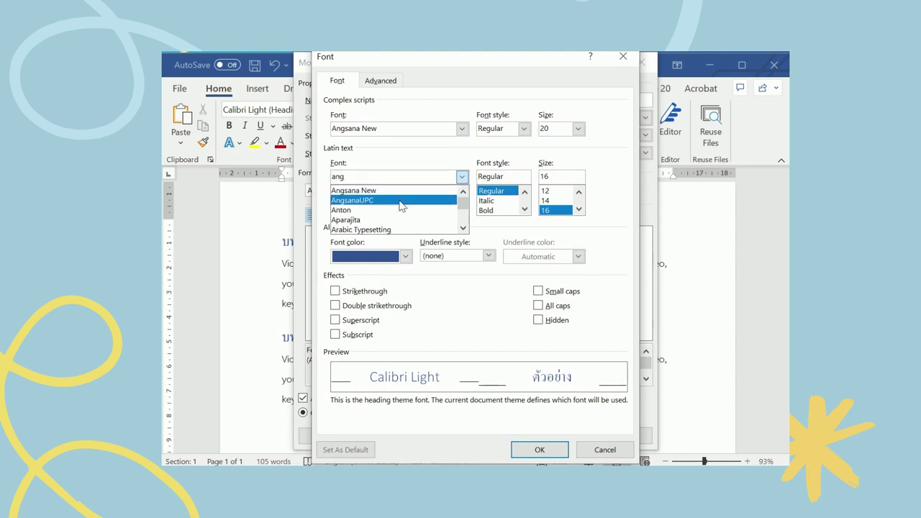
pyautogui.click(399, 191)
pyautogui.click(529, 129)
pyautogui.click(531, 130)
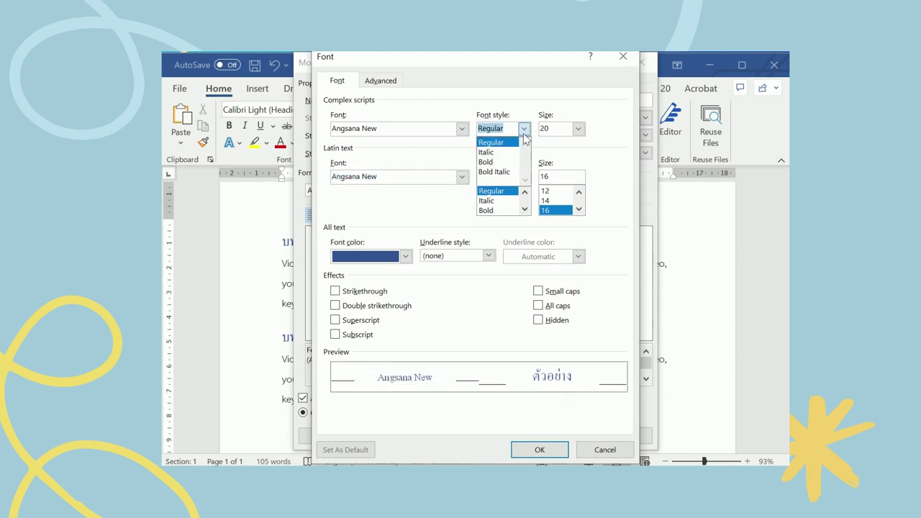
pyautogui.click(497, 171)
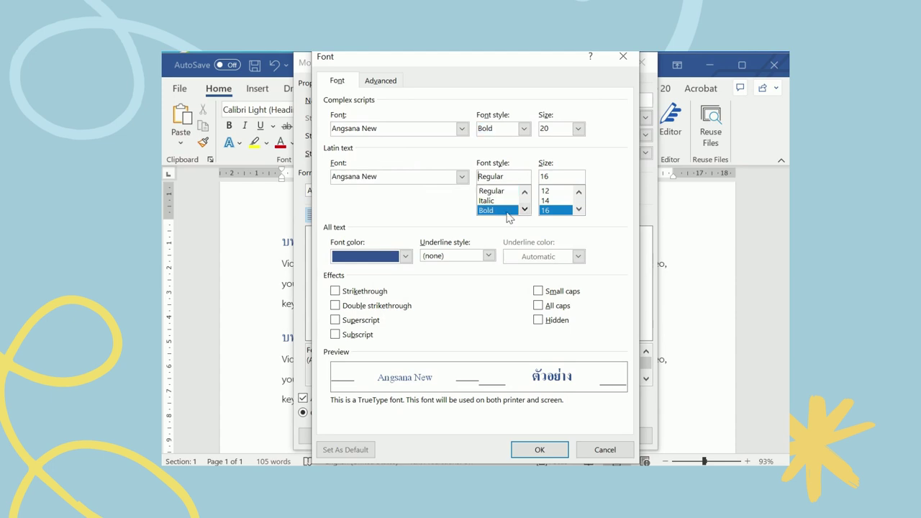
pyautogui.click(497, 210)
# Set both Thai and Latin sizes to 22 pt and font colour Automatic, then confirm.
pyautogui.click(578, 128)
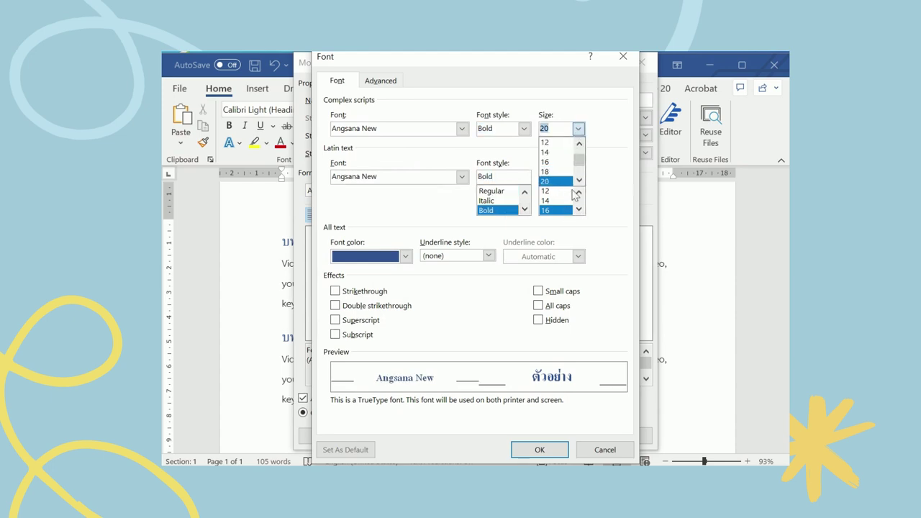
pyautogui.click(578, 180)
pyautogui.click(578, 180)
pyautogui.click(558, 171)
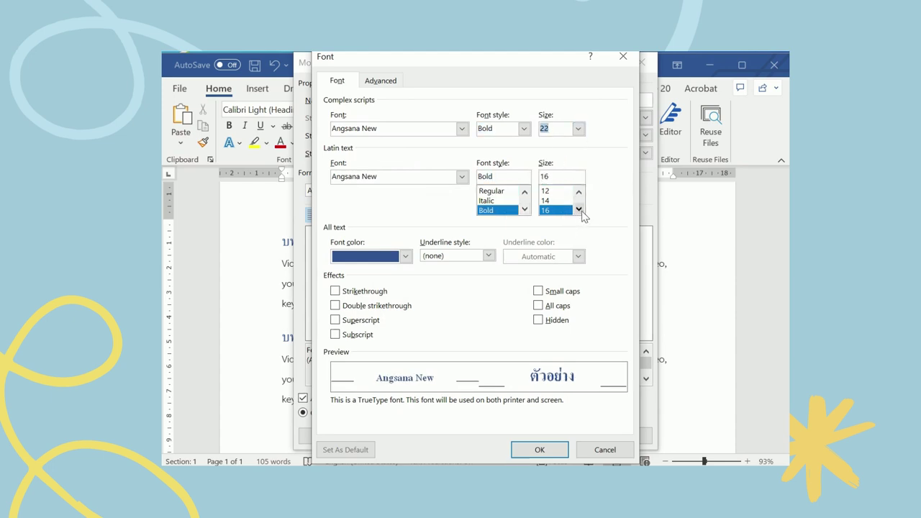
pyautogui.click(579, 210)
pyautogui.click(578, 210)
pyautogui.click(579, 210)
pyautogui.click(555, 210)
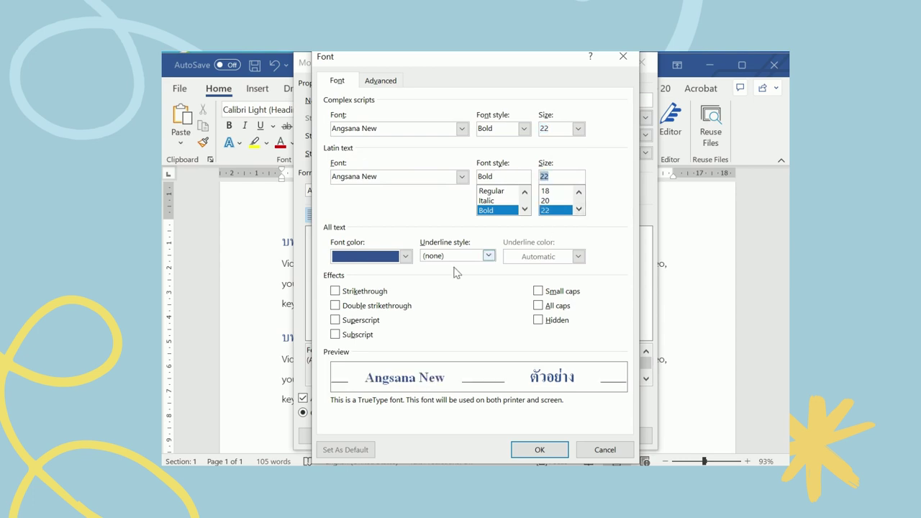
pyautogui.click(405, 256)
pyautogui.click(346, 277)
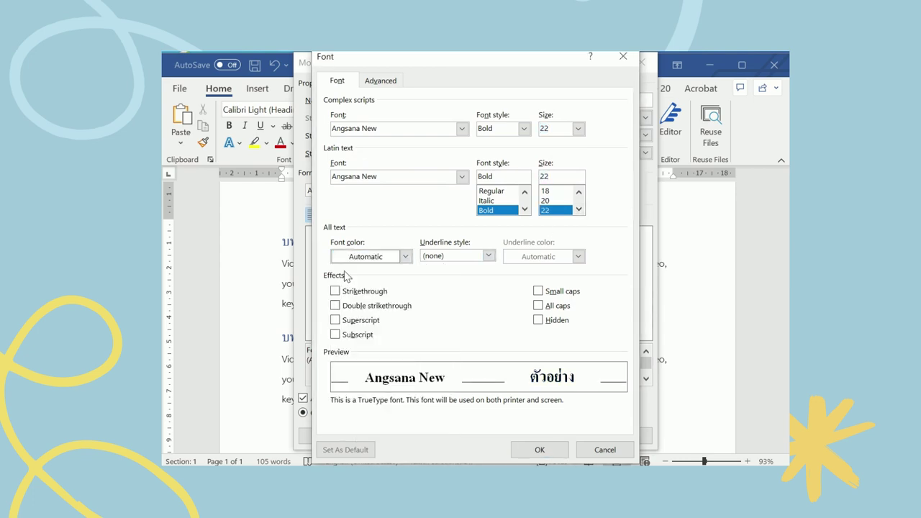
pyautogui.click(541, 450)
# In Heading 1's paragraph settings, choose Centered, 12 pt after, and Single line spacing.
pyautogui.click(346, 436)
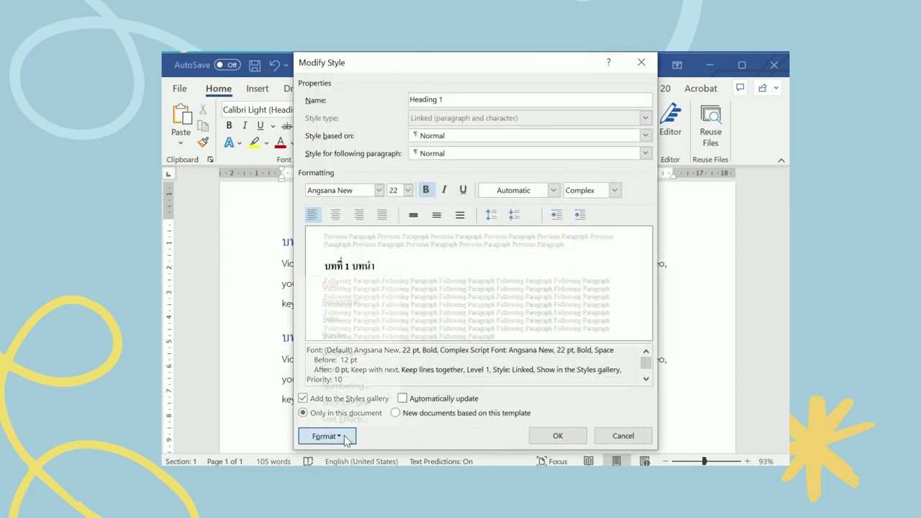
pyautogui.click(361, 304)
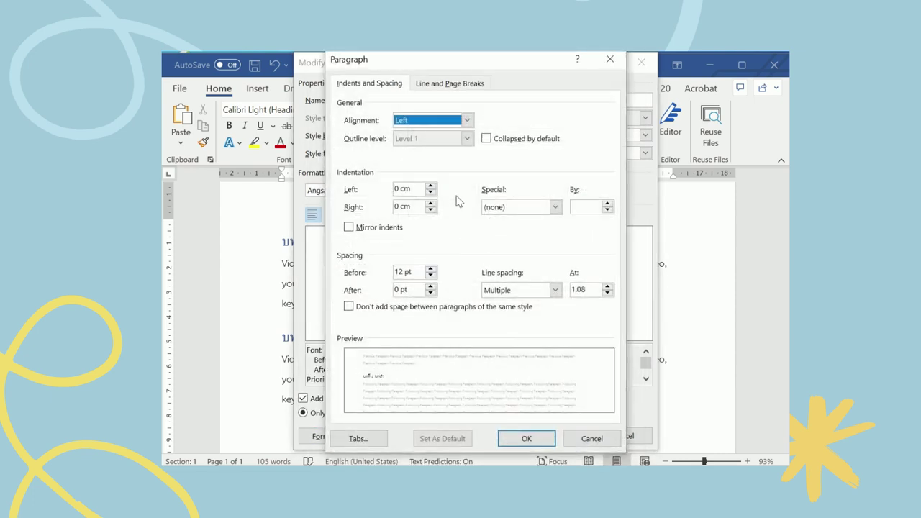
pyautogui.click(467, 120)
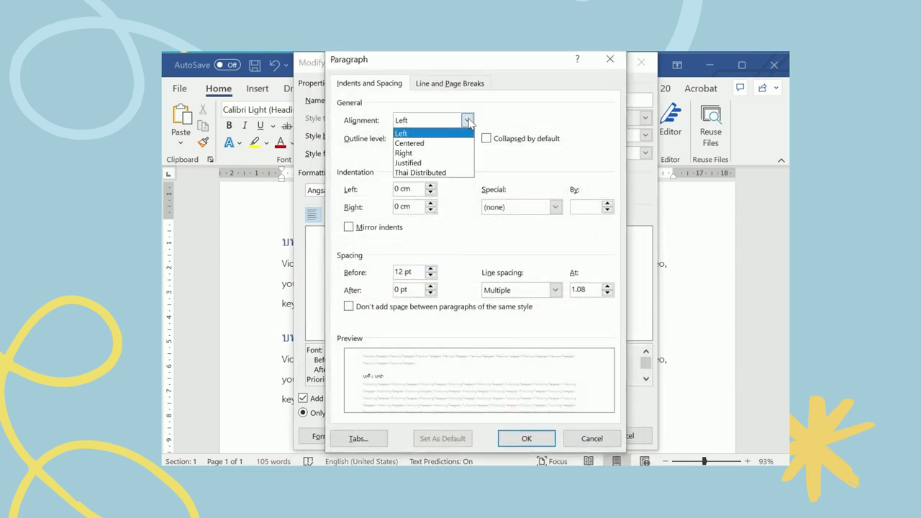
pyautogui.click(444, 143)
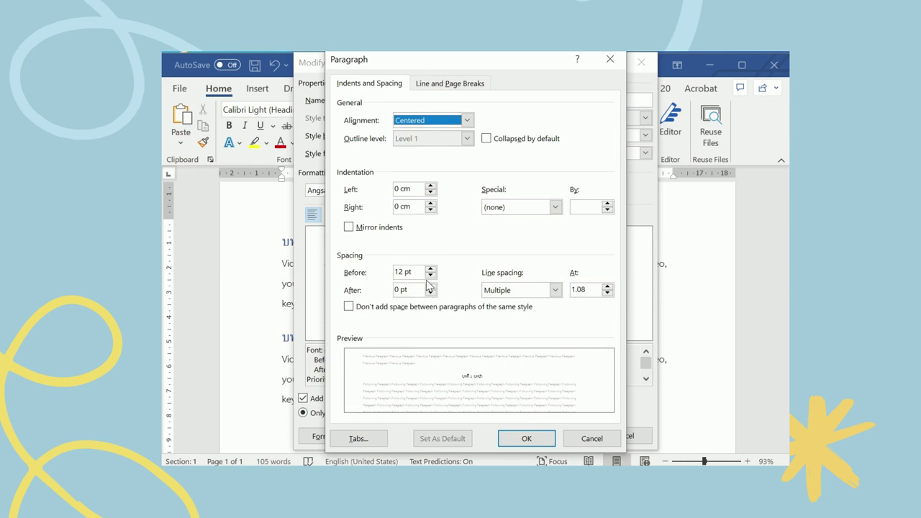
pyautogui.click(431, 286)
pyautogui.click(431, 286)
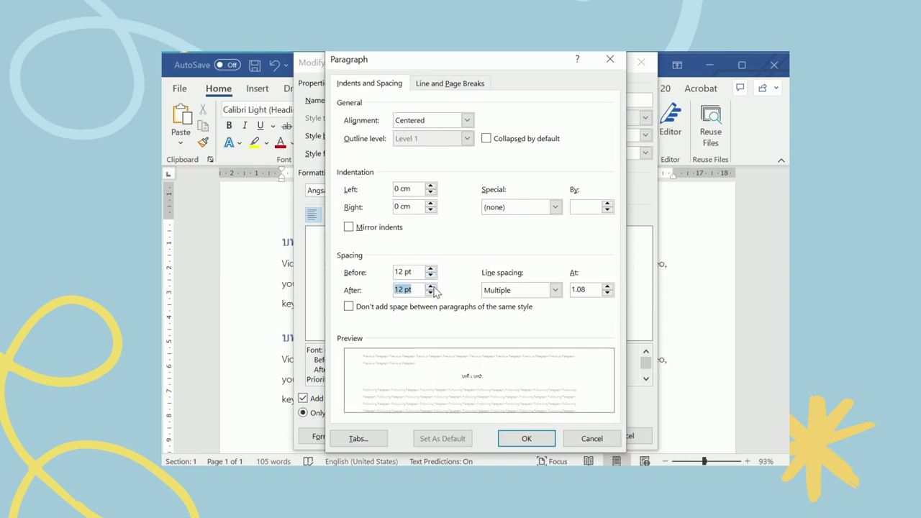
pyautogui.click(555, 290)
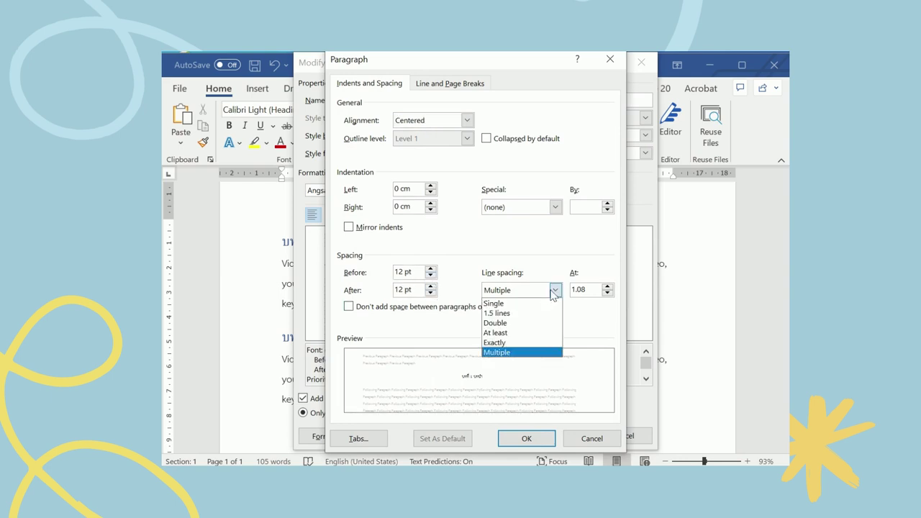
pyautogui.click(529, 304)
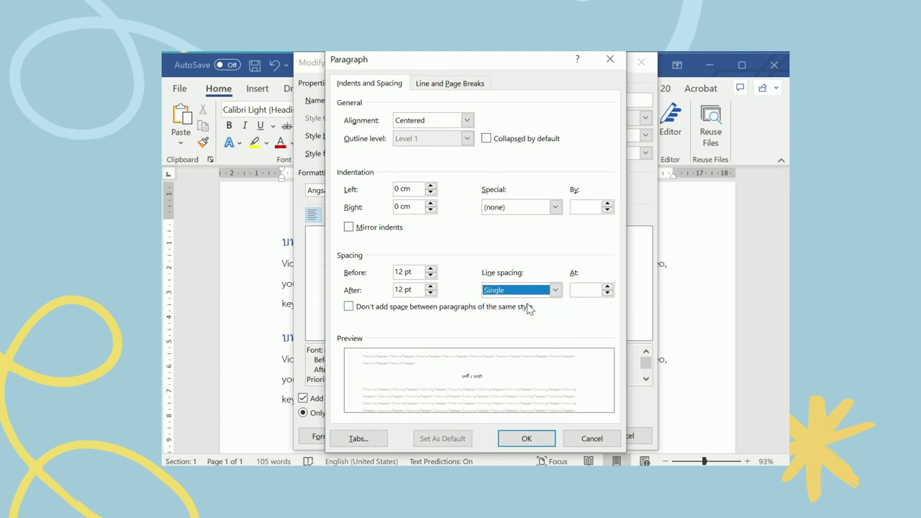
pyautogui.click(530, 436)
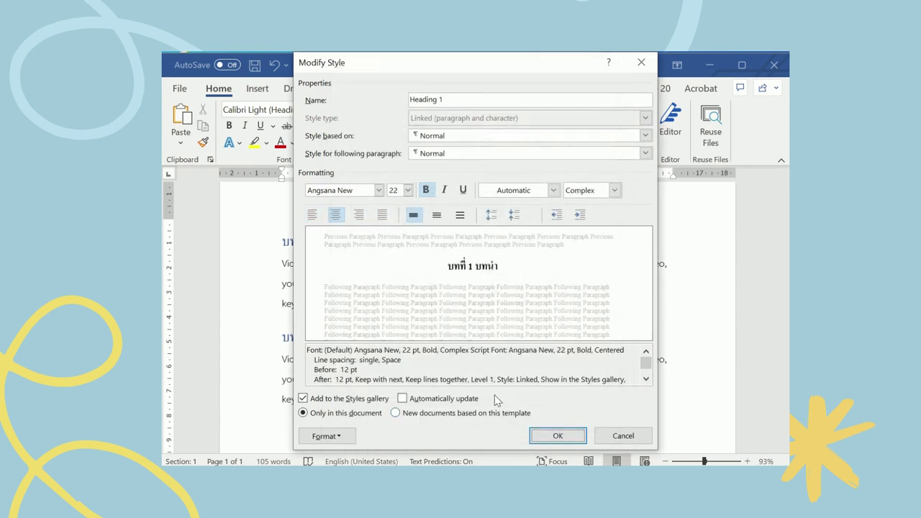
# Confirm the Heading 1 changes so both chapter headings become centered, bold Angsana New 22 pt.
pyautogui.click(558, 436)
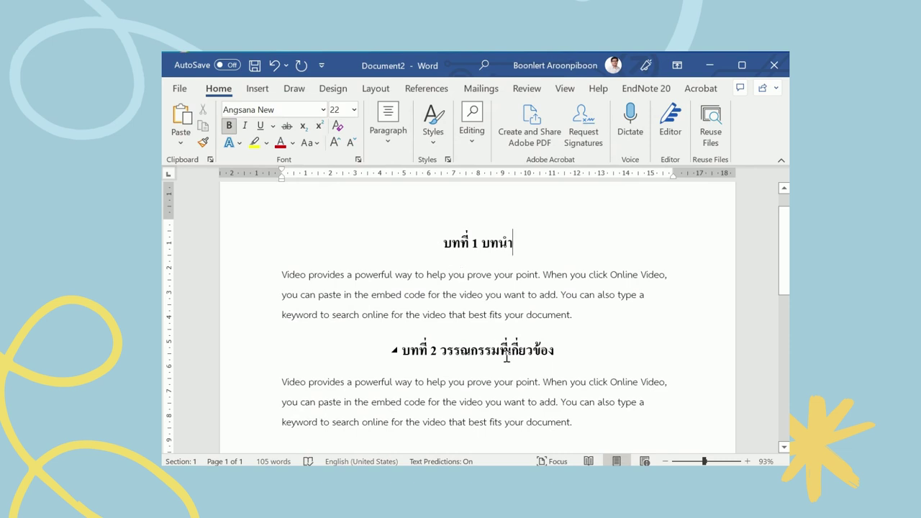